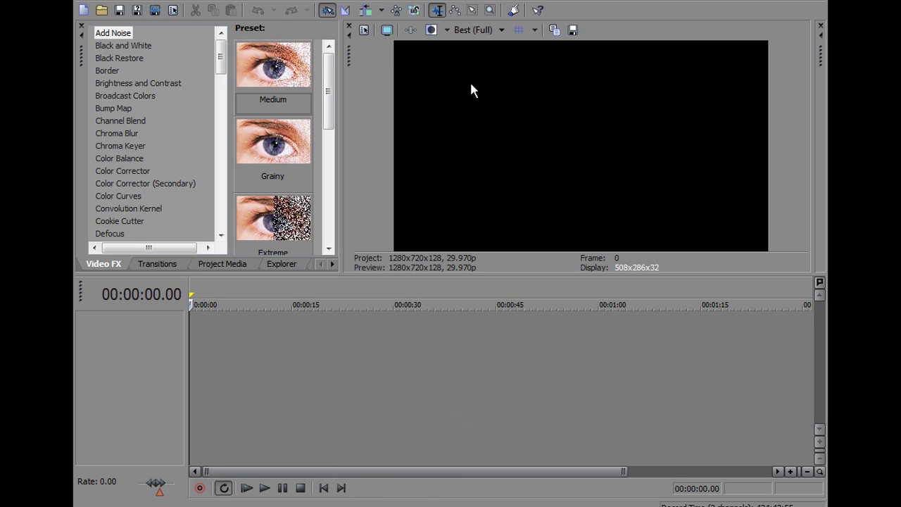
Pick the HDV 720-30p template (1280x720, 29.970 fps) in Project Properties
click(363, 32)
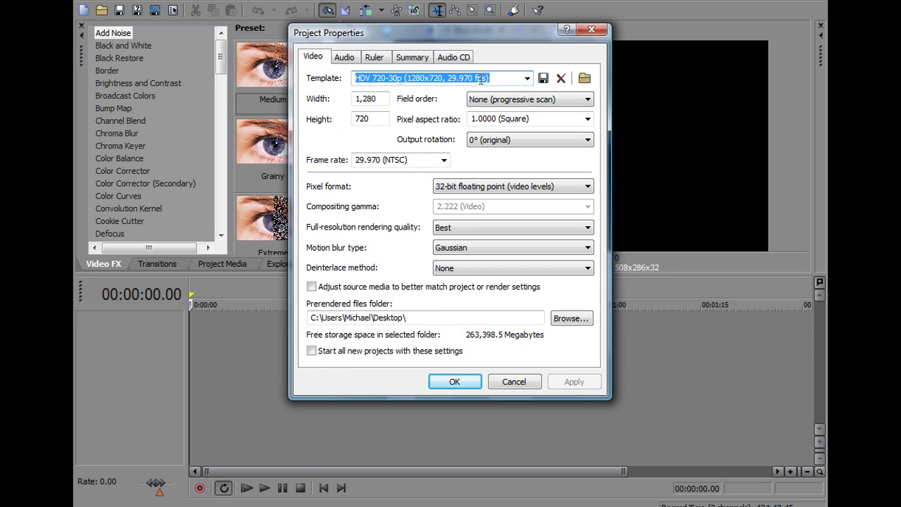
click(527, 78)
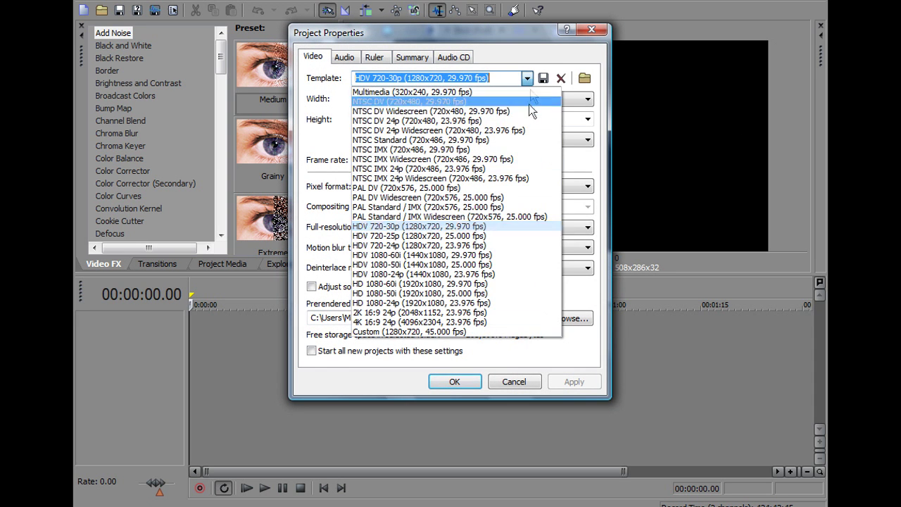
click(449, 228)
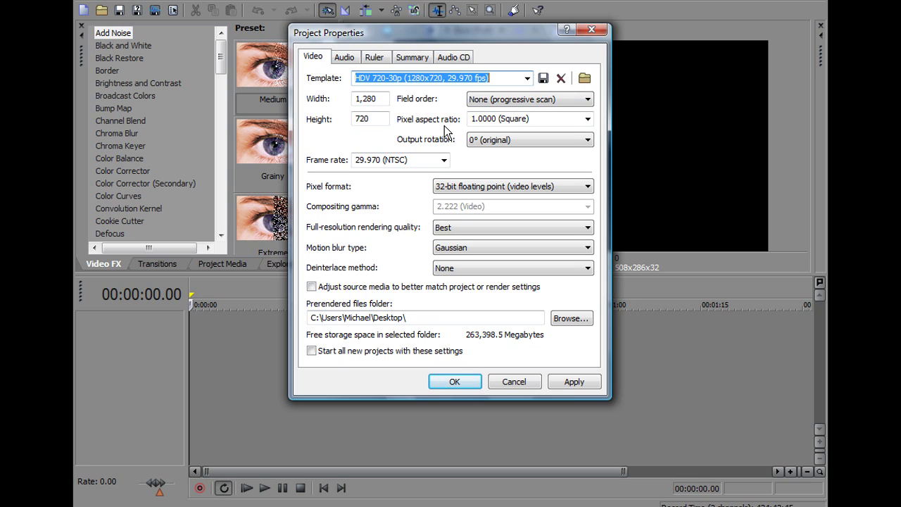
Keep the square pixel aspect ratio and set the pixel format to 8-bit
click(587, 118)
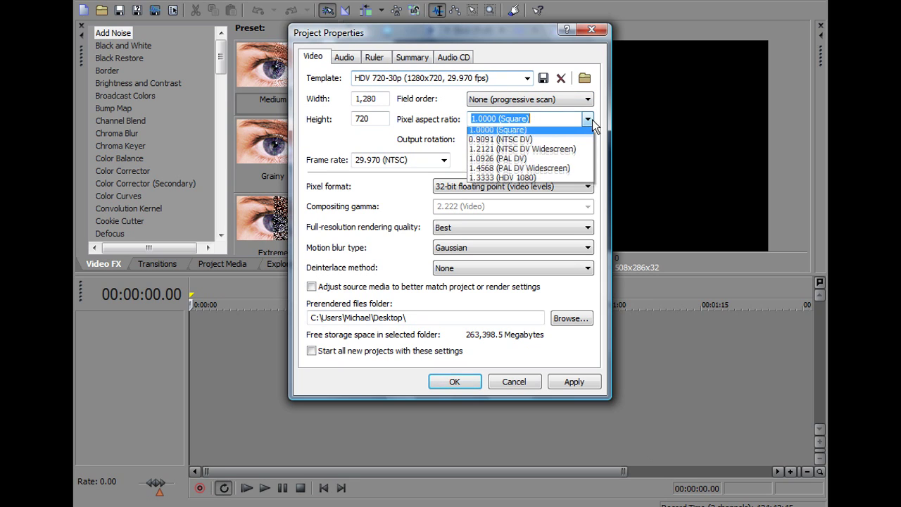
click(427, 144)
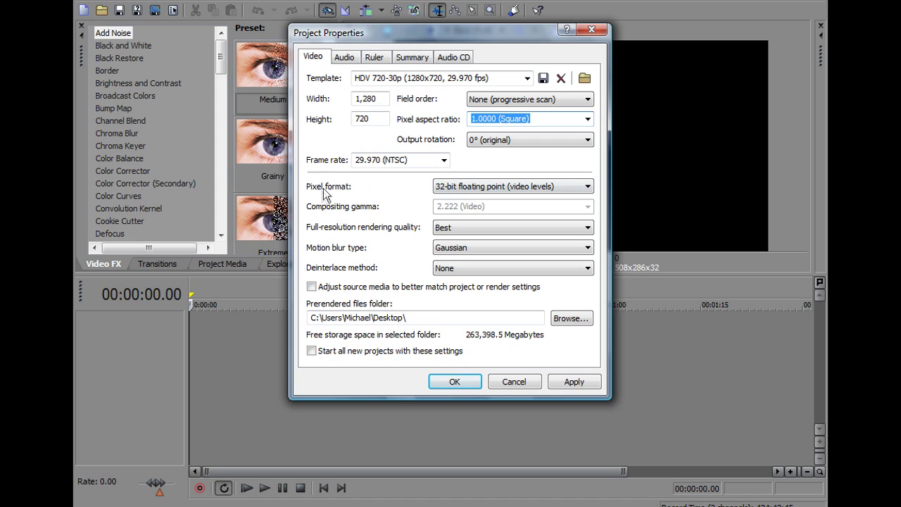
click(485, 187)
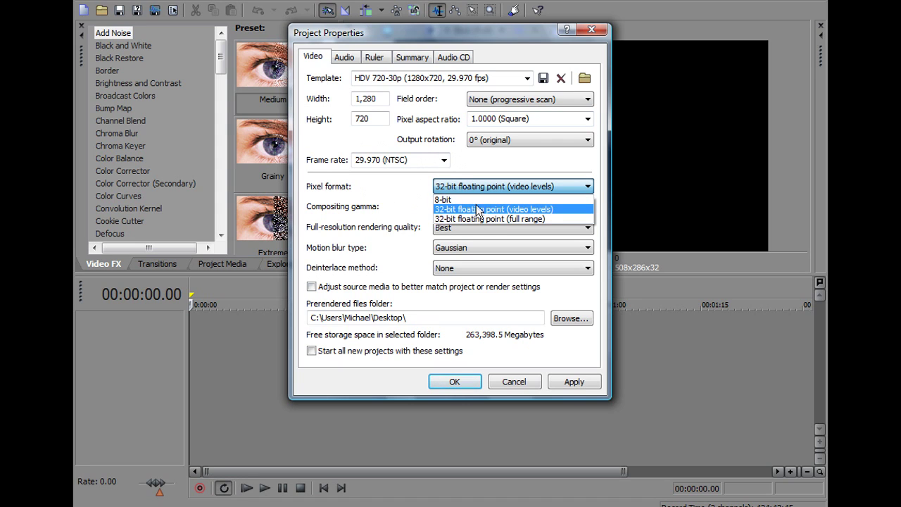
click(476, 200)
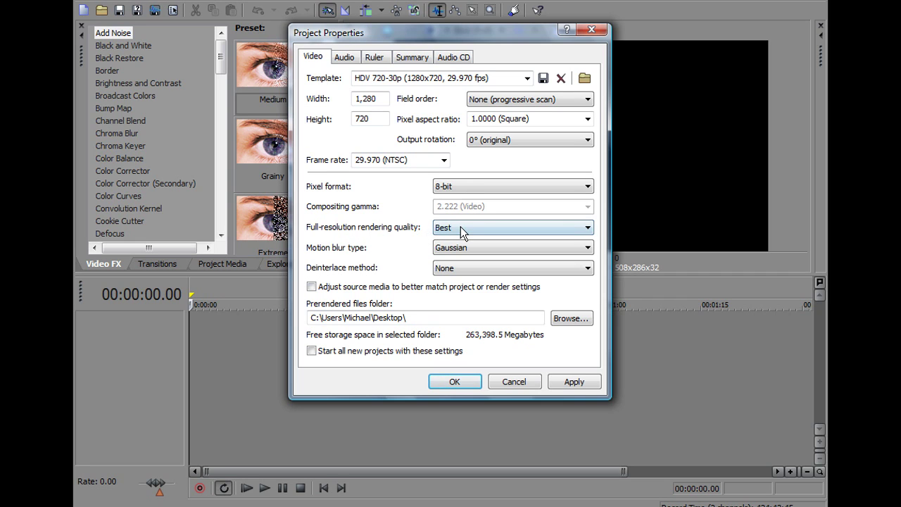
Keep Best rendering quality and Gaussian motion blur, make these settings the default for new projects, and apply
click(464, 233)
click(449, 271)
click(475, 252)
click(463, 262)
click(337, 351)
click(573, 382)
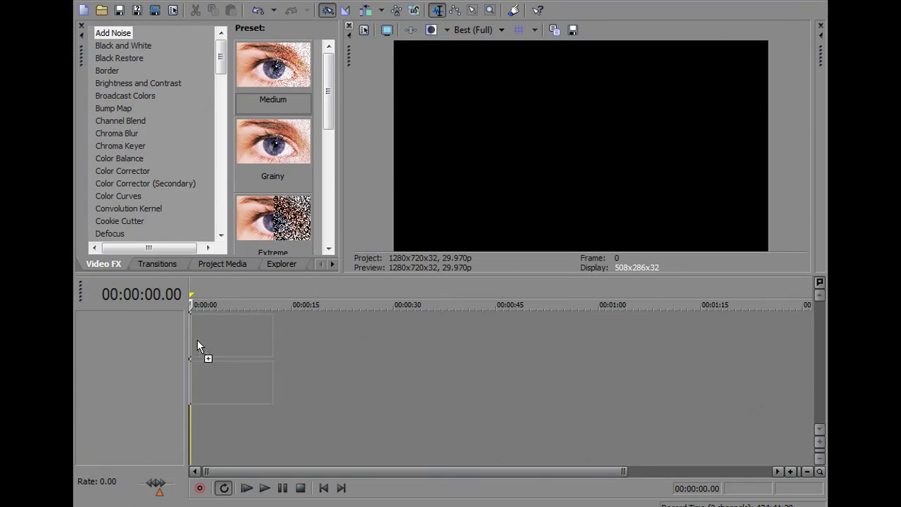
Drop the gameplay clip on the timeline, delete its audio event from track 2, and select the video event
drag(197, 339, 198, 344)
click(217, 379)
scroll(217, 380, up, 3)
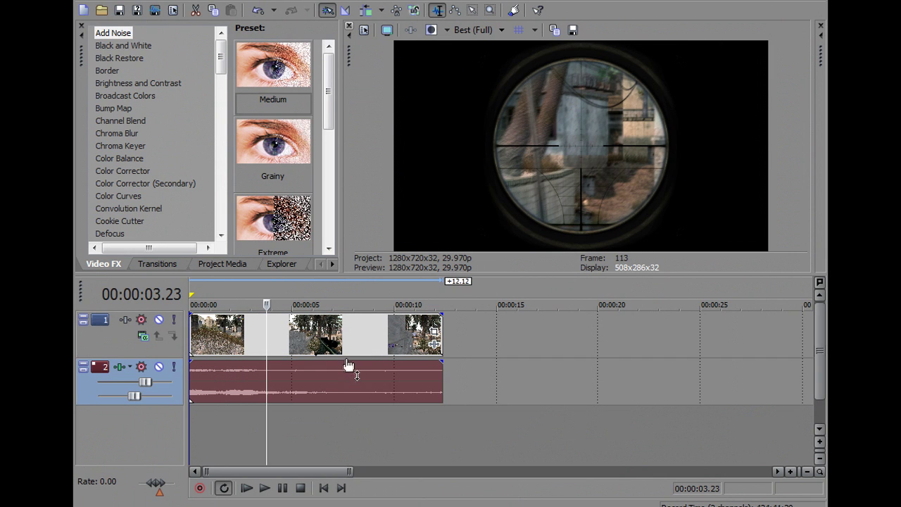
click(287, 389)
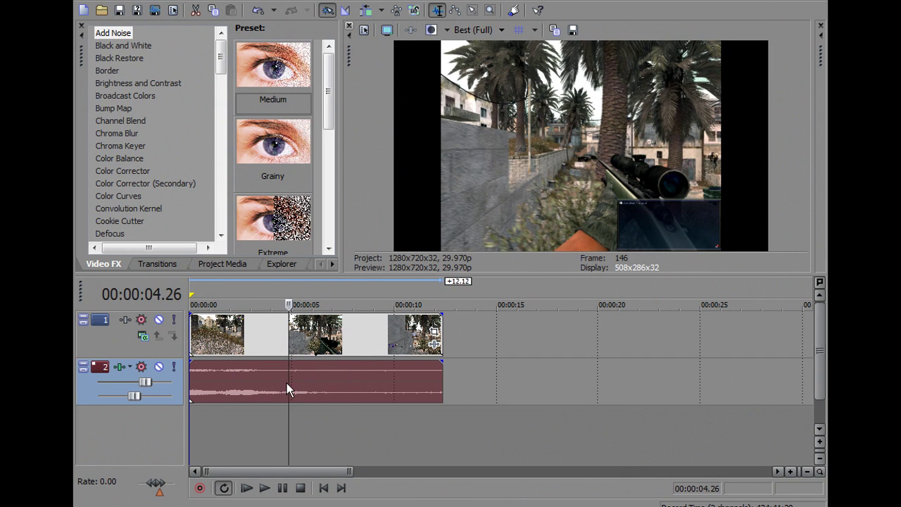
click(286, 382)
key(Delete)
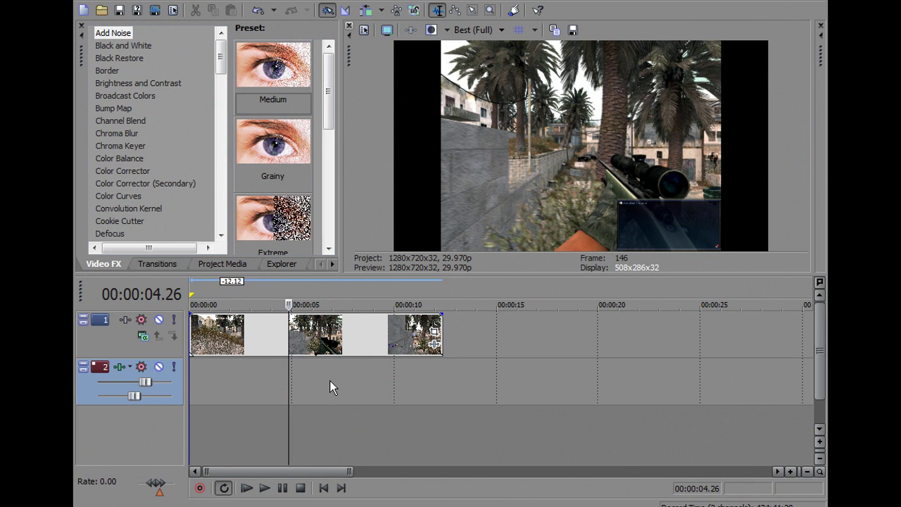
click(328, 336)
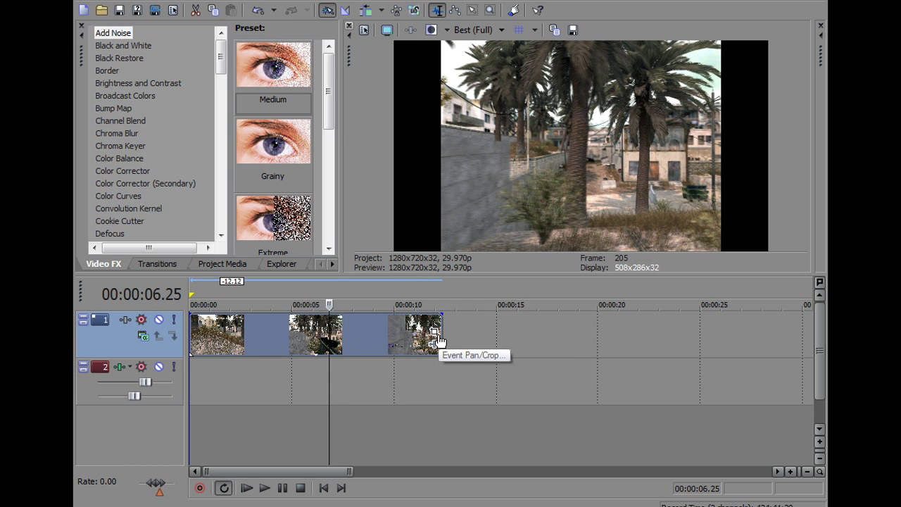
click(436, 337)
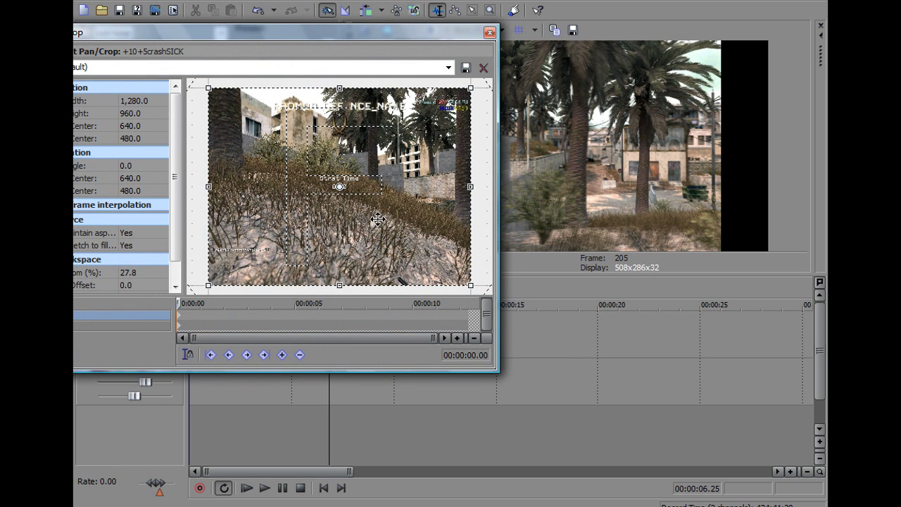
Try Match Output Aspect on the crop area, then reset pan/crop to the (Default) preset
right_click(378, 213)
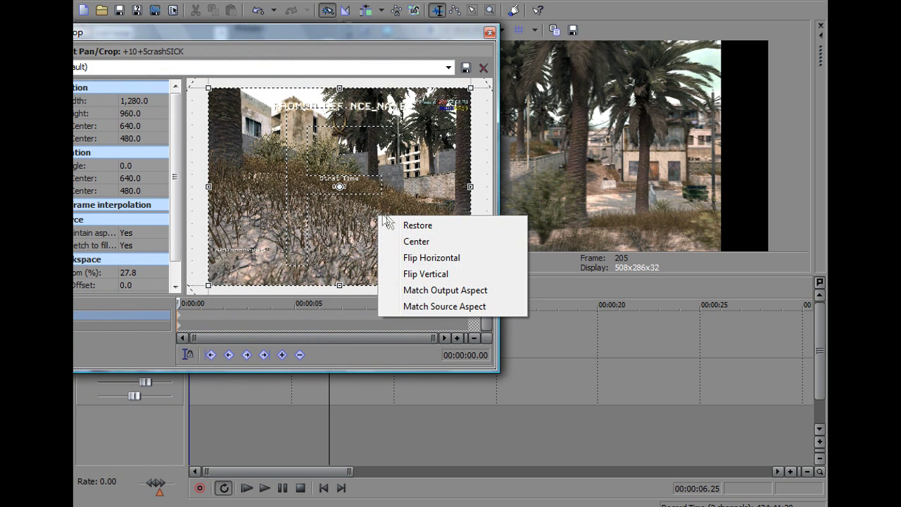
click(454, 296)
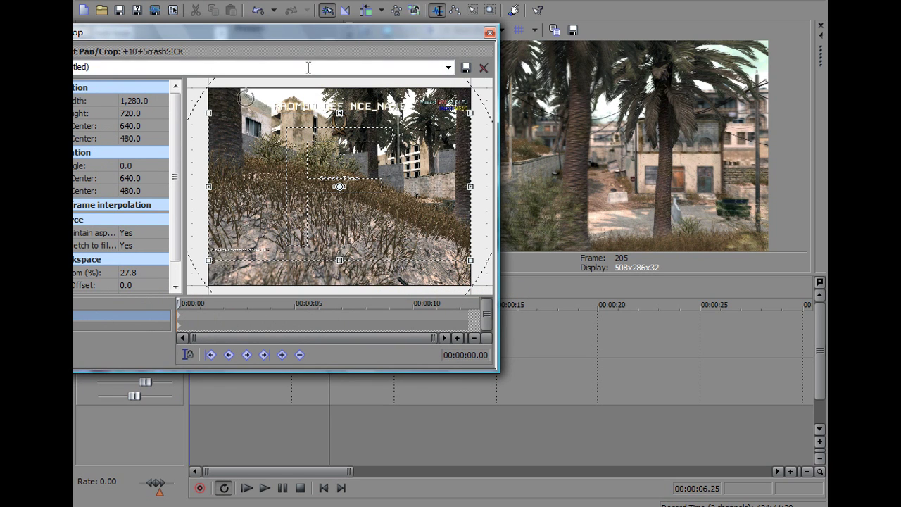
click(448, 66)
click(422, 75)
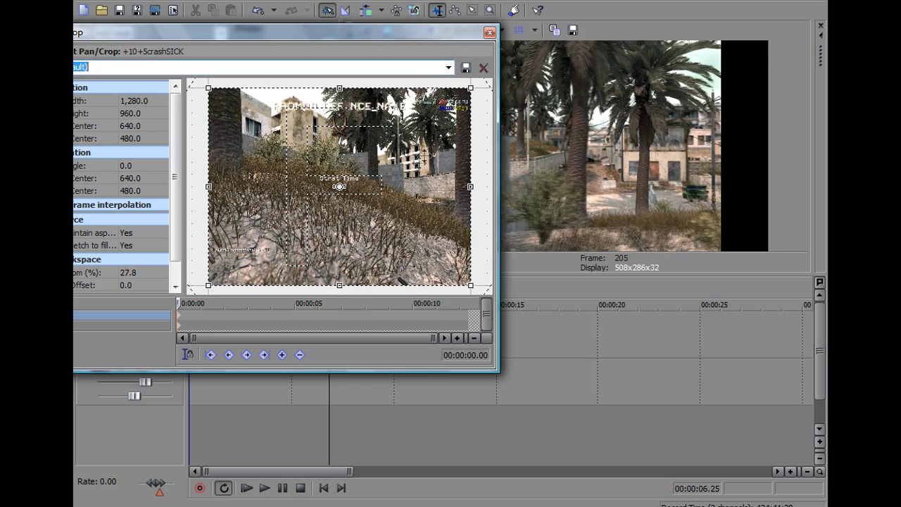
right_click(426, 152)
click(500, 227)
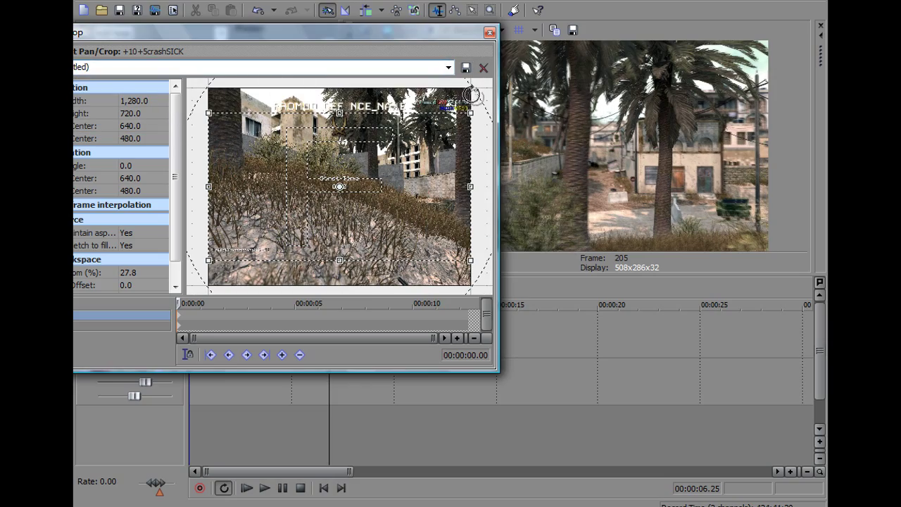
drag(414, 29, 640, 211)
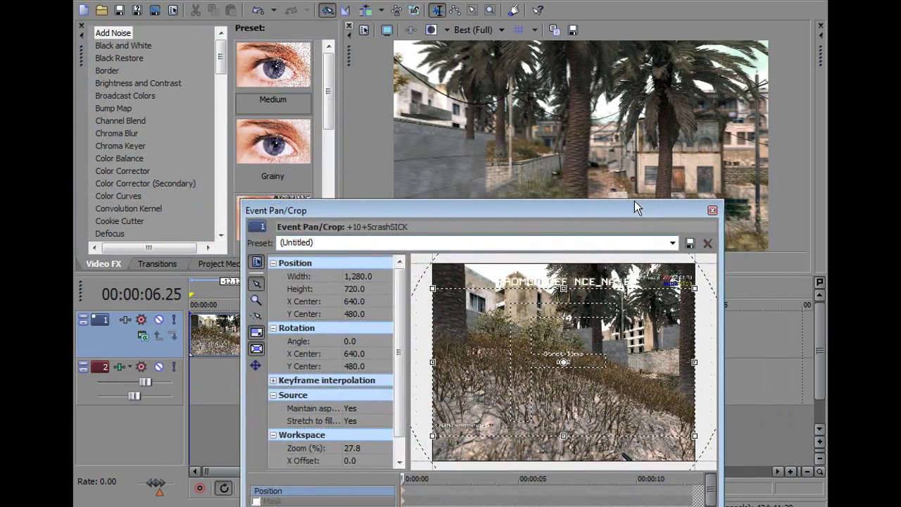
click(672, 242)
click(294, 254)
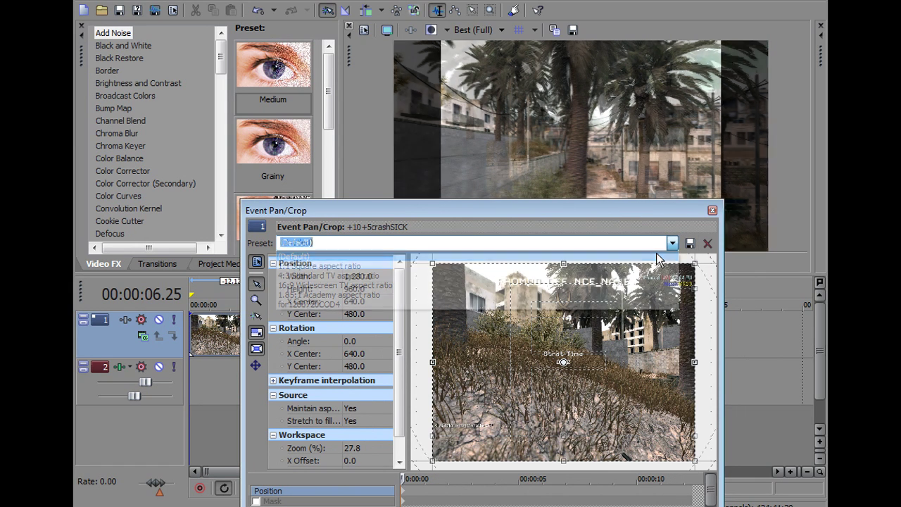
Set Maintain aspect ratio to Yes, match the crop to the 1280x720 output aspect, and close Pan/Crop
click(373, 407)
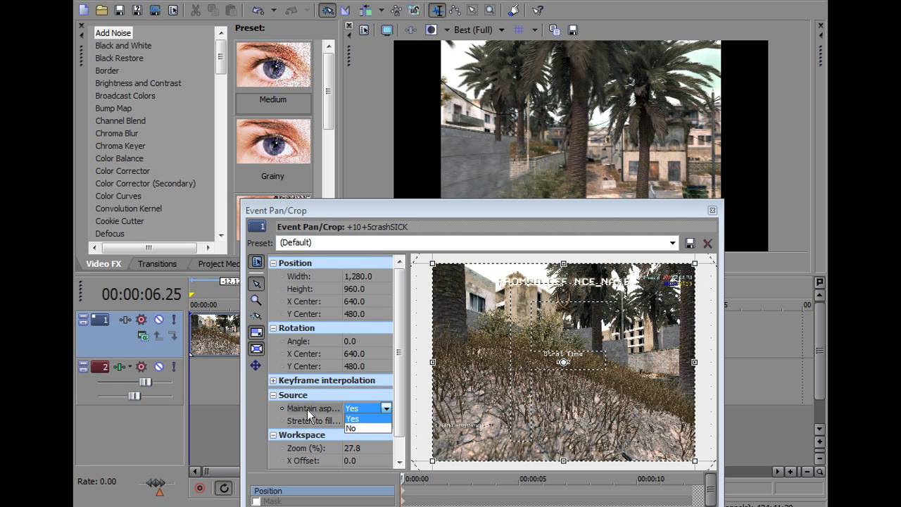
click(357, 427)
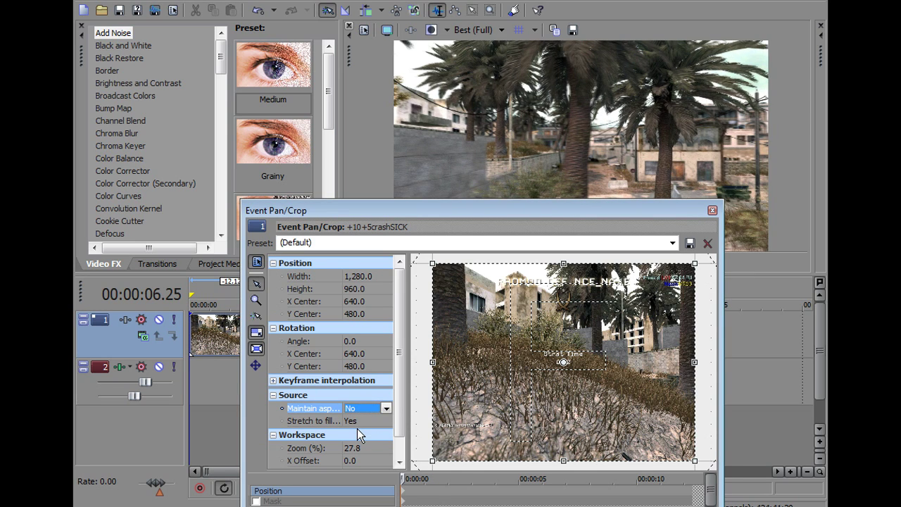
click(373, 409)
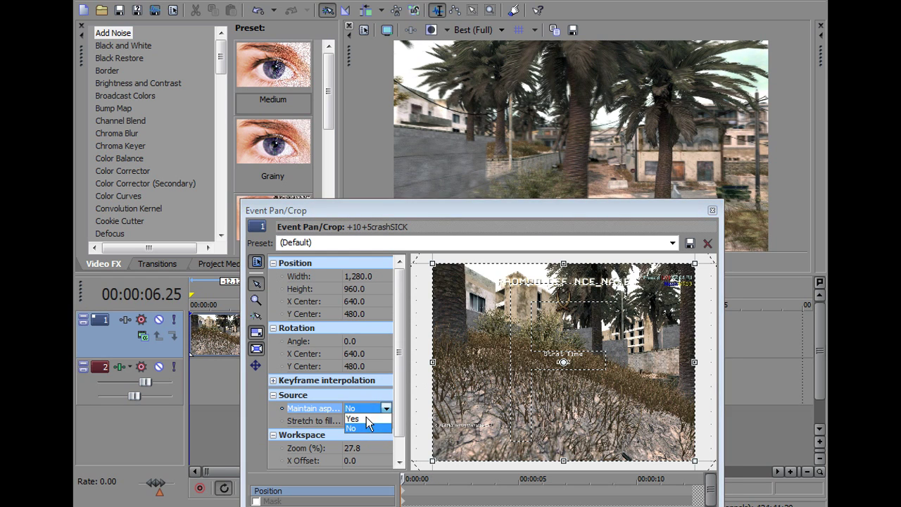
click(358, 419)
right_click(524, 375)
click(596, 450)
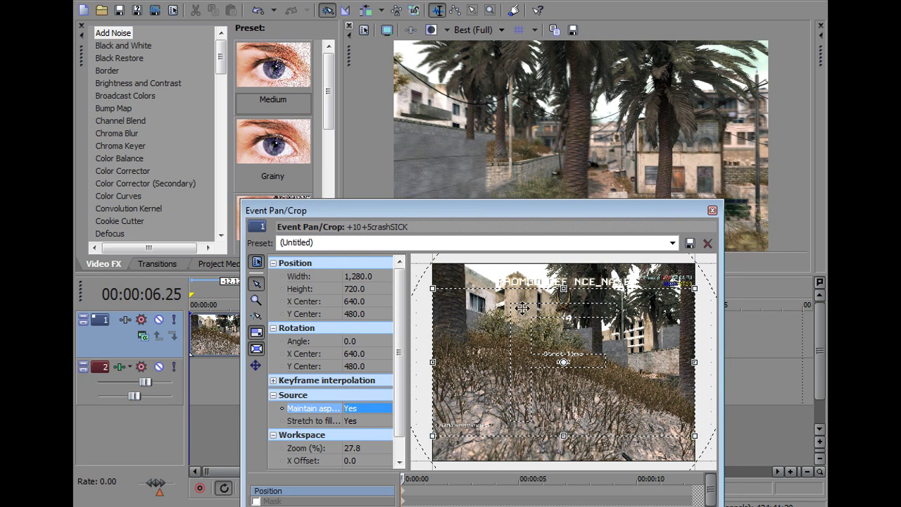
click(711, 210)
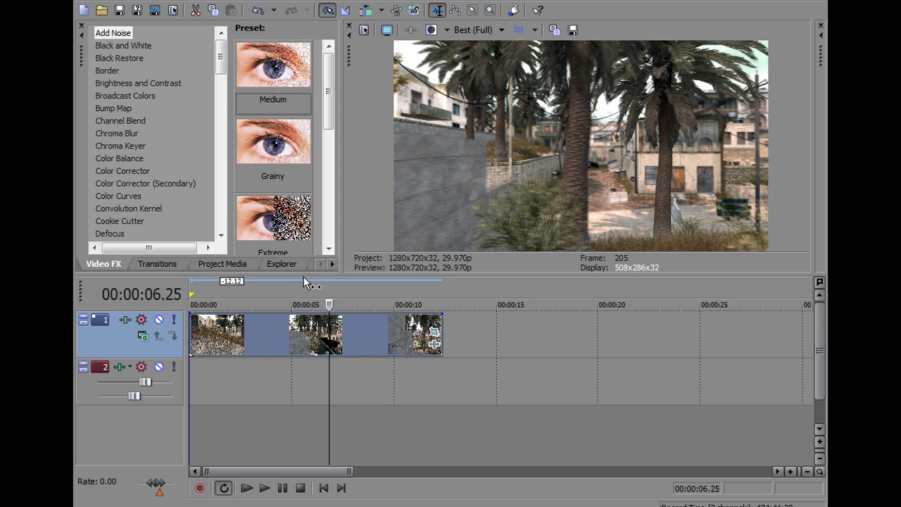
From the project start, render as Windows Media Video V11 with the YOUTUBE HD template and open its custom settings
click(193, 367)
click(82, 4)
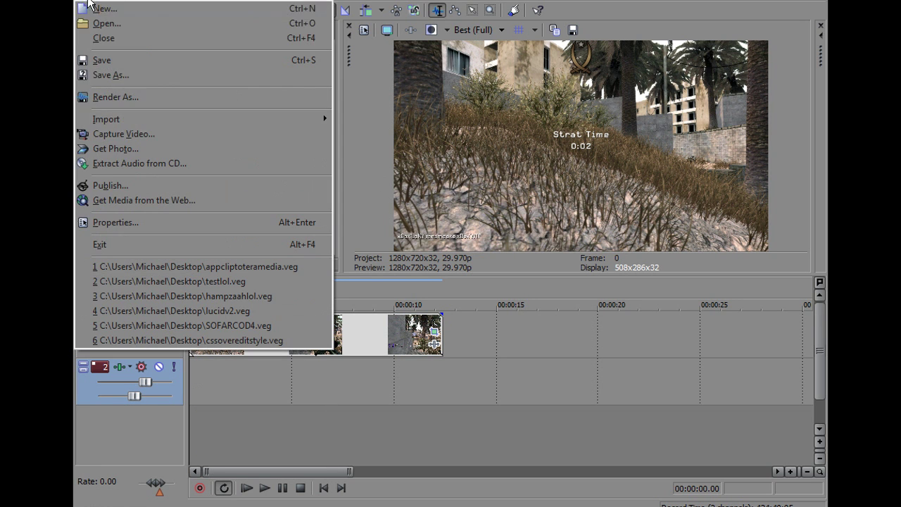
click(181, 97)
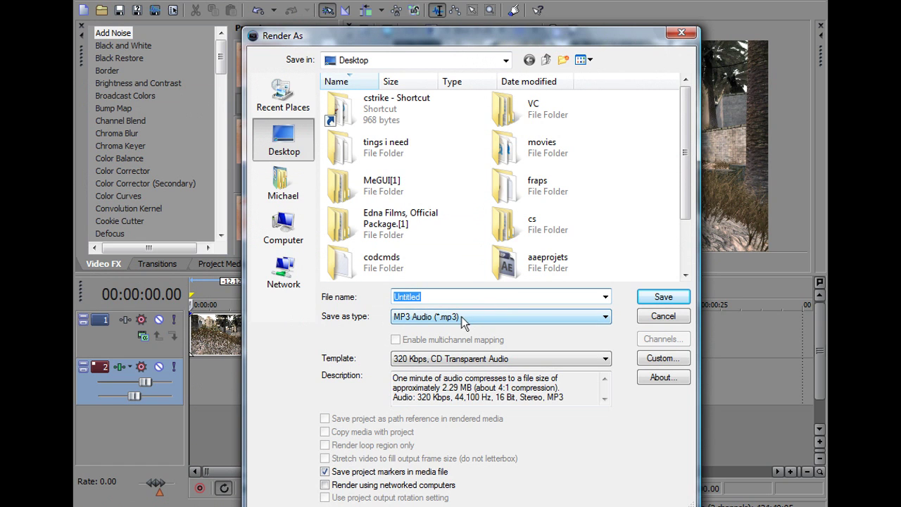
click(458, 316)
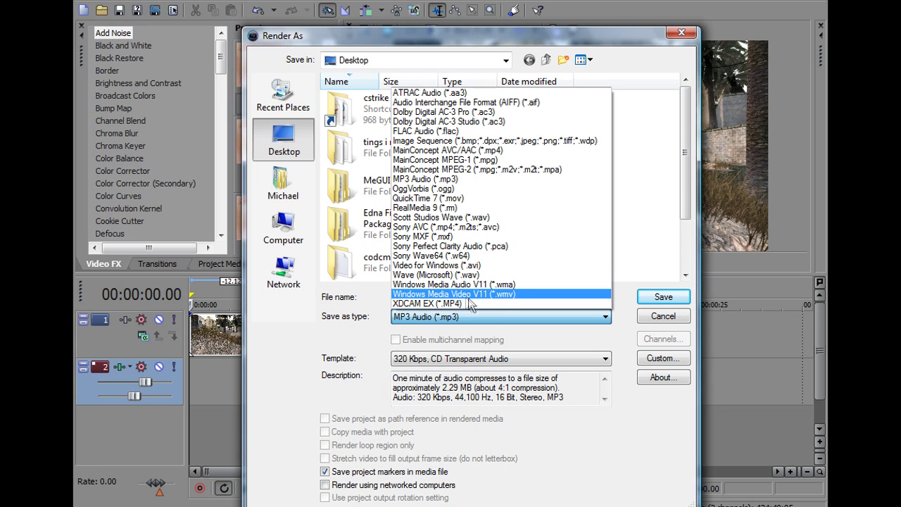
click(487, 294)
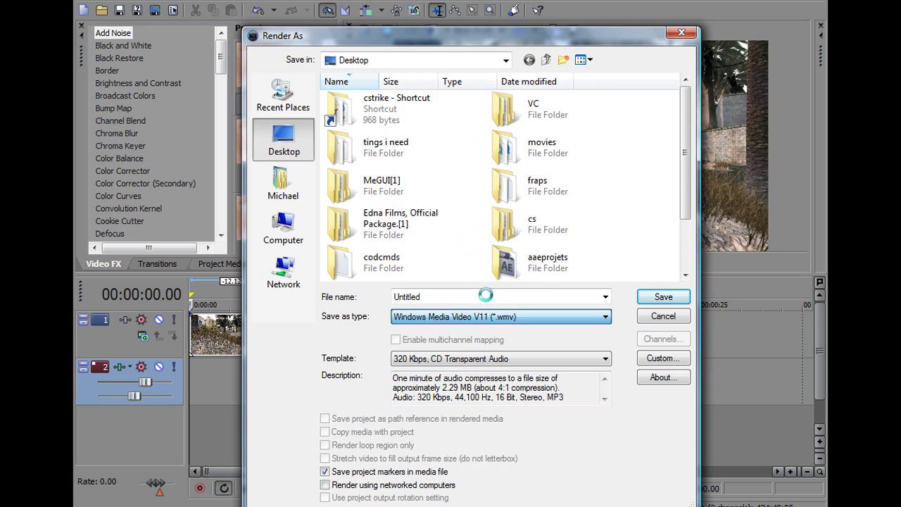
click(458, 359)
click(458, 359)
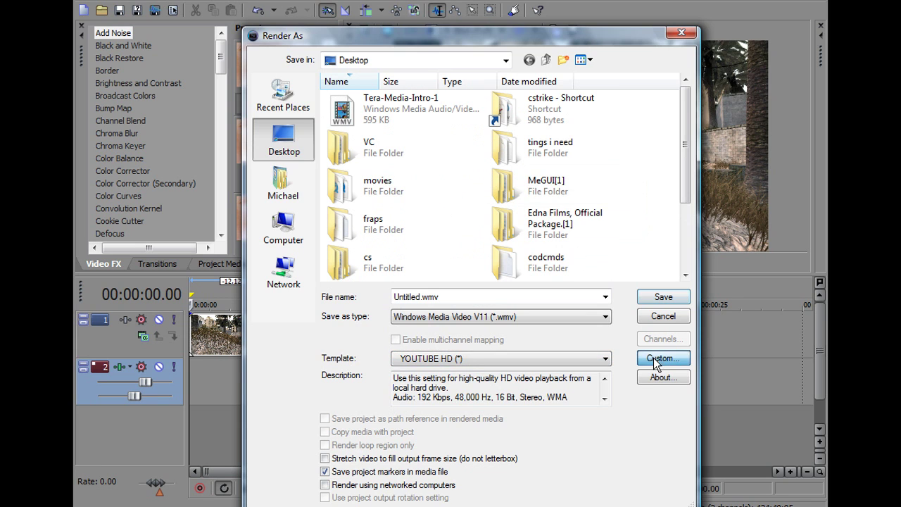
click(653, 357)
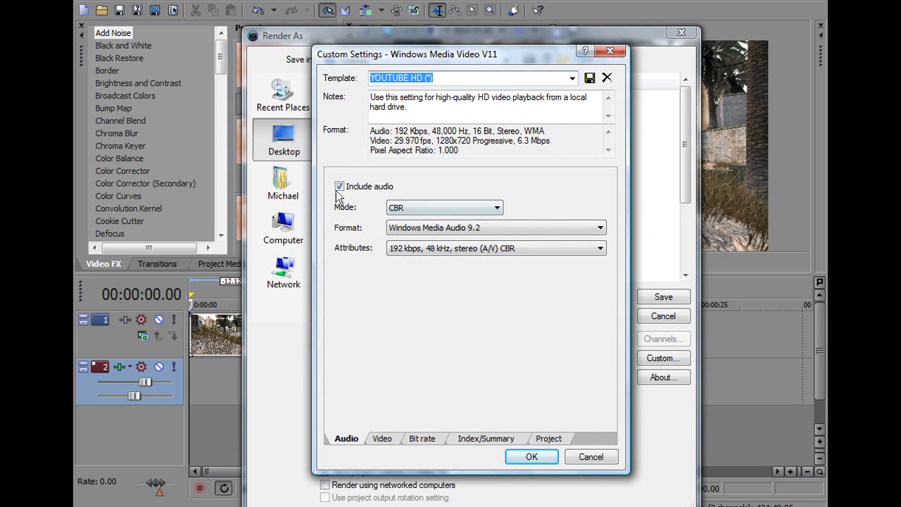
Confirm 192 kbps 48 kHz stereo audio and 1280x720 video with smoothness 100
click(415, 248)
click(415, 233)
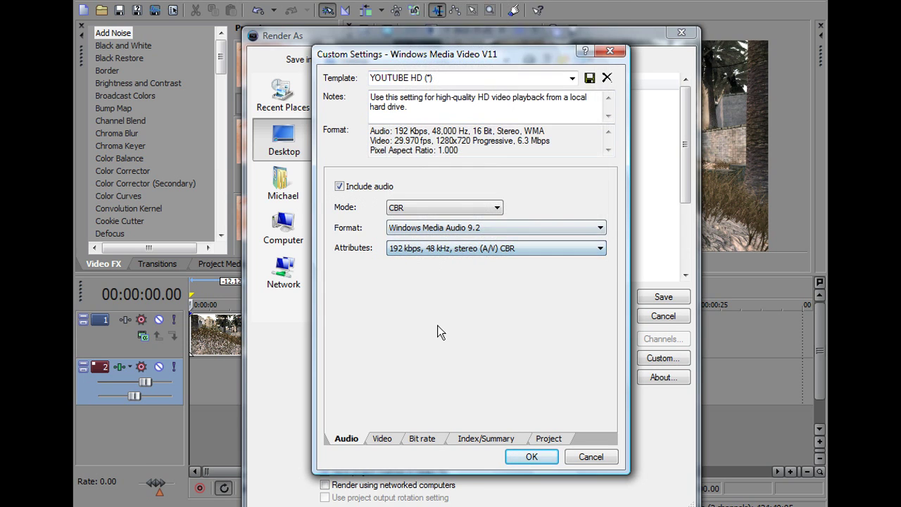
click(395, 439)
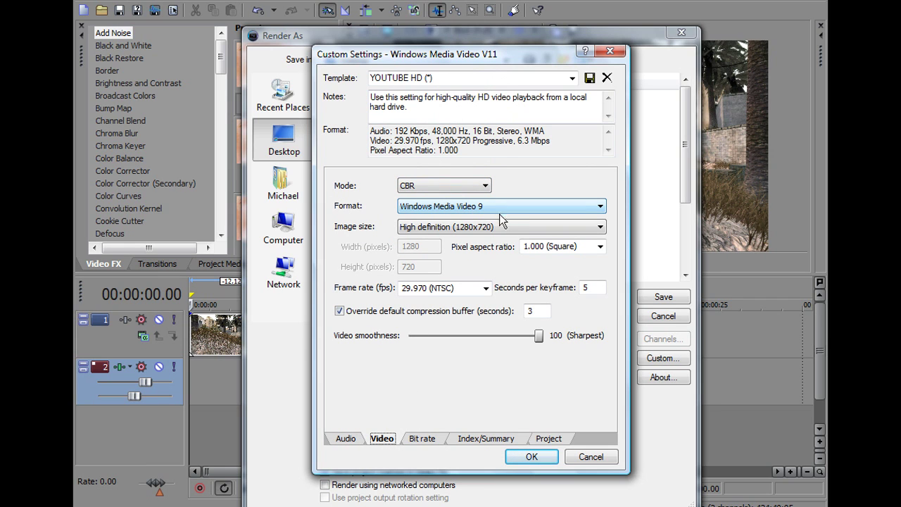
click(433, 228)
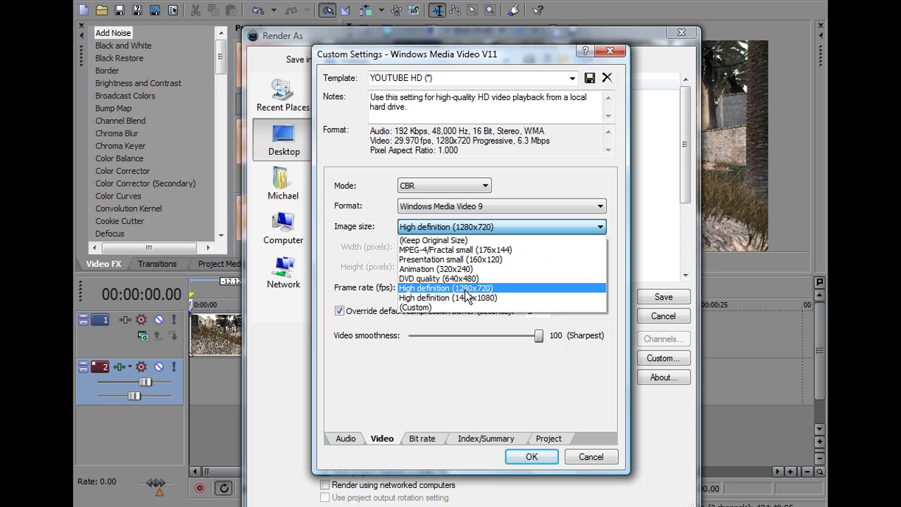
click(485, 288)
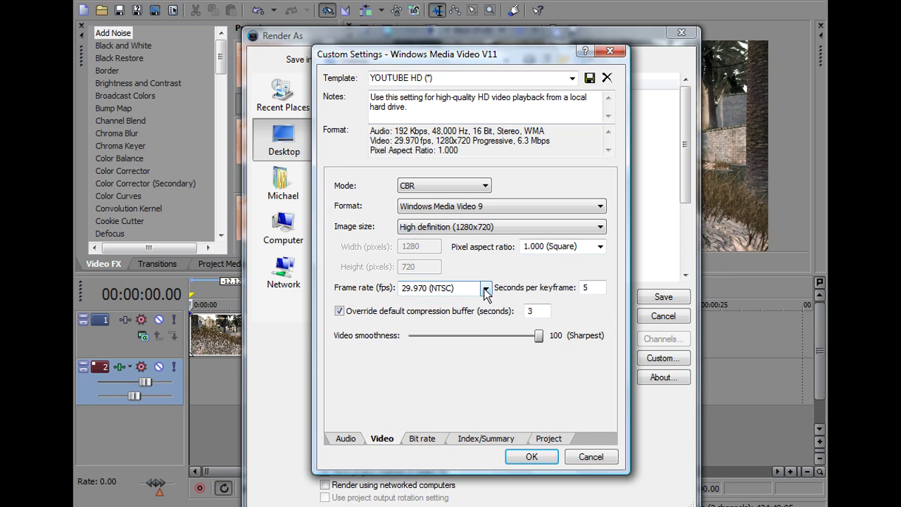
click(496, 230)
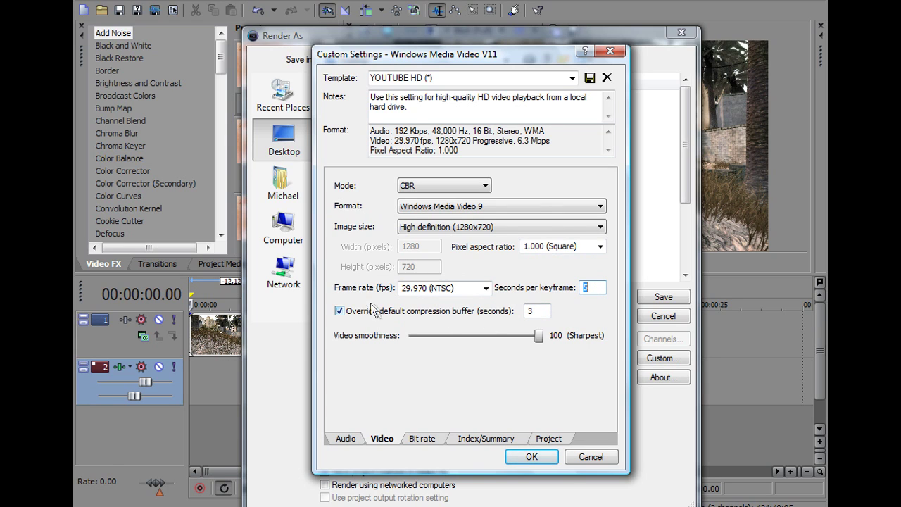
double_click(535, 310)
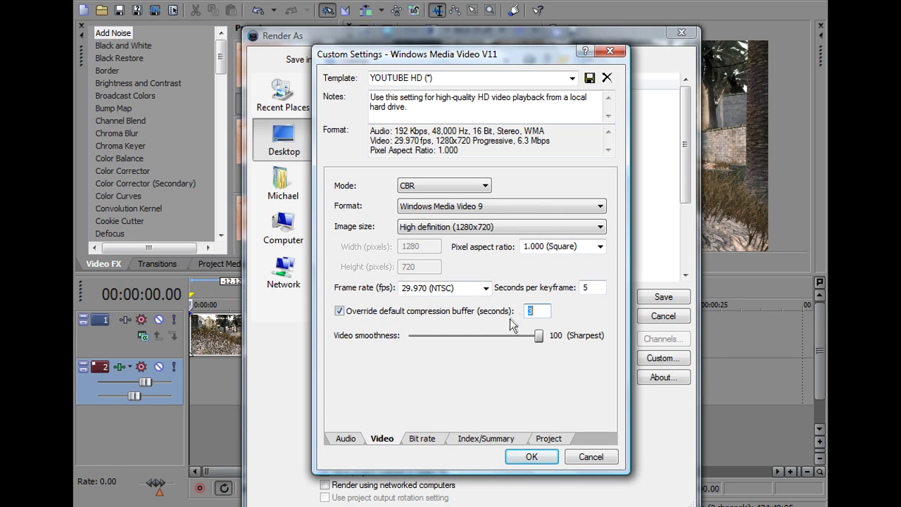
click(539, 336)
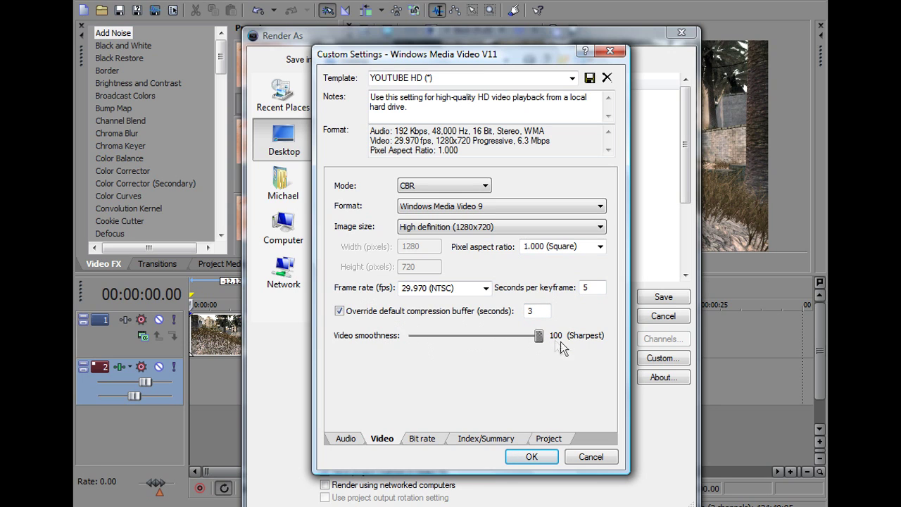
Review the Bit rate, Index/Summary and Project tabs, checking the rendering quality choices
click(425, 437)
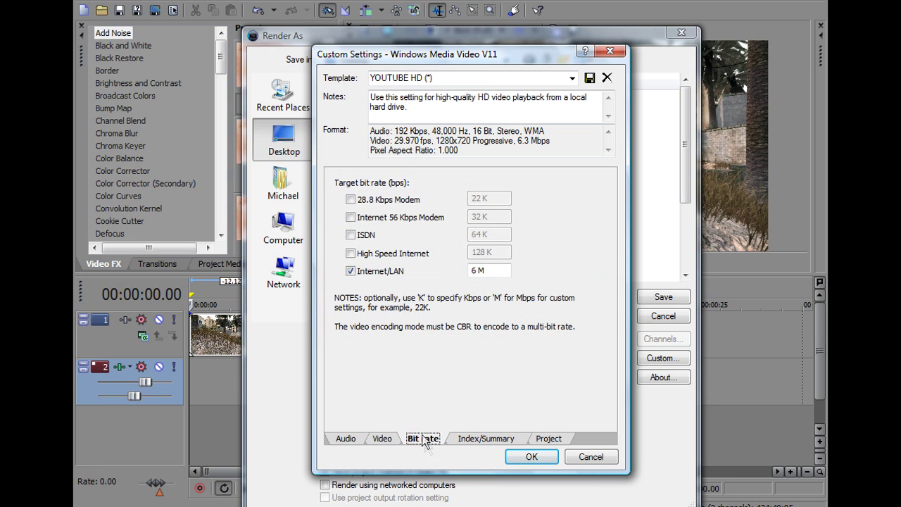
click(478, 440)
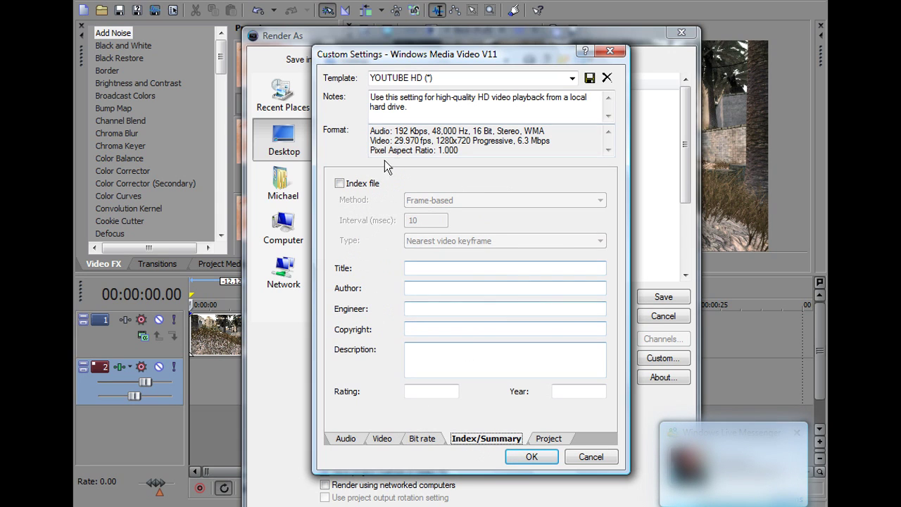
click(558, 437)
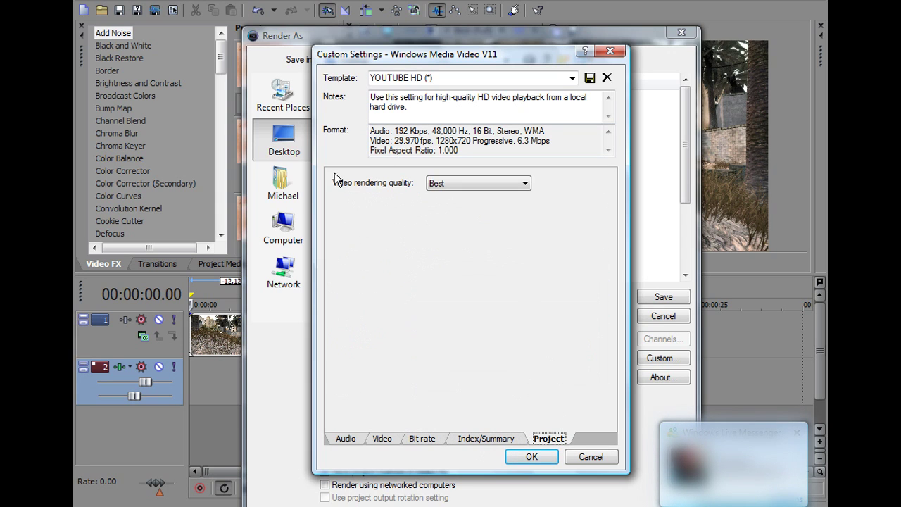
click(453, 185)
Keep Best rendering quality, confirm the custom settings, and cancel Render As without rendering
click(452, 234)
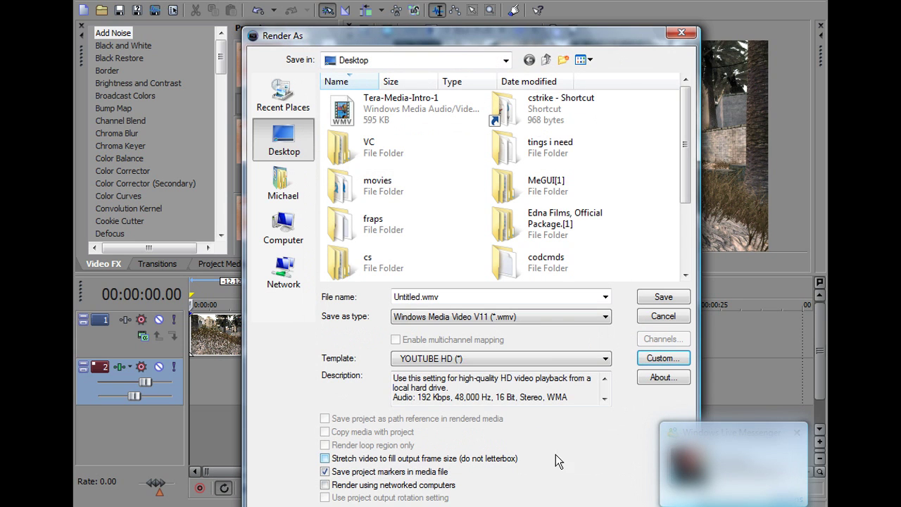
click(444, 297)
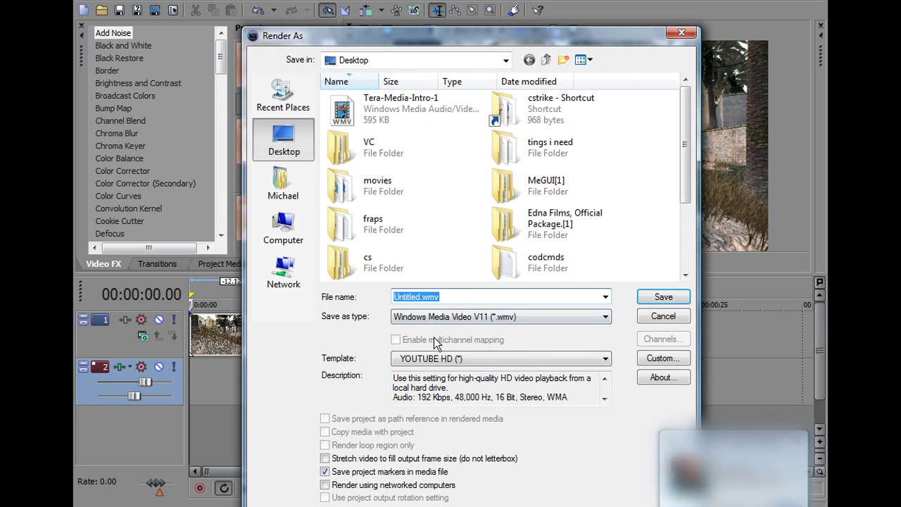
click(666, 316)
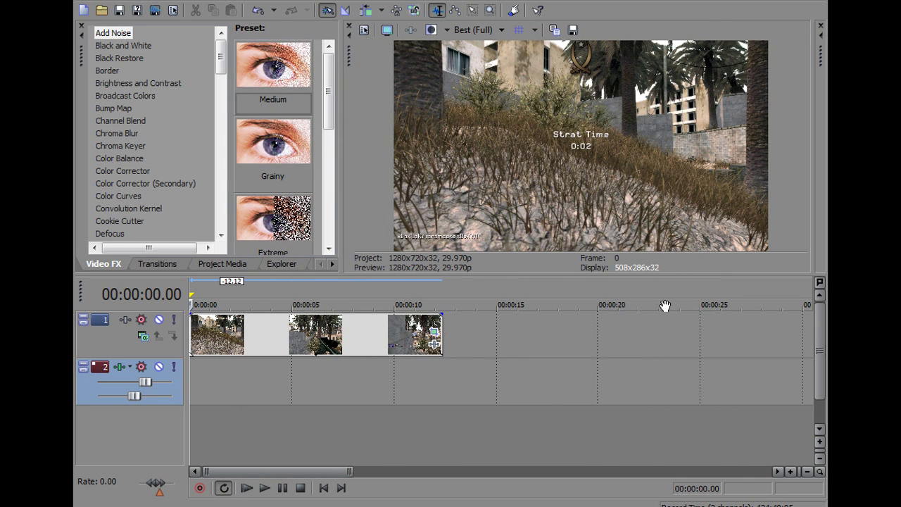